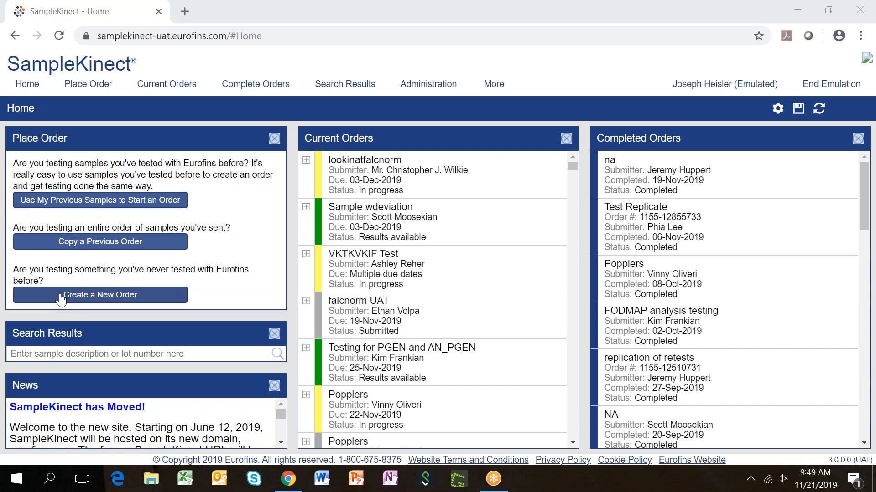
# Step: Create a new untitled order under the Covance Laboratories-Internal Reports account and proceed to its sample information
pyautogui.click(61, 297)
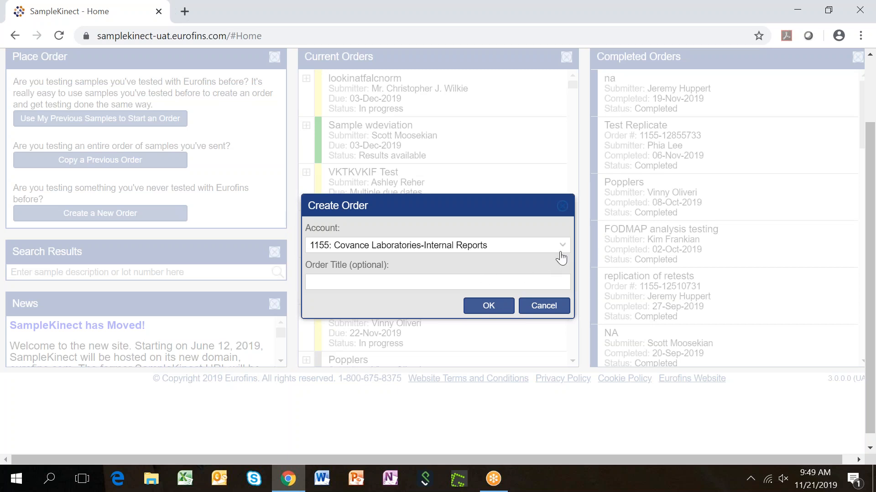
pyautogui.click(489, 306)
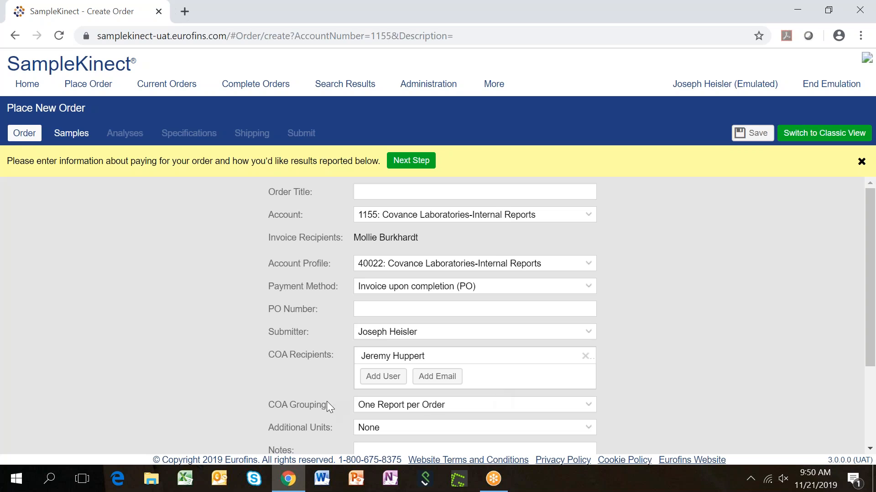
pyautogui.moveTo(279, 408)
pyautogui.moveTo(282, 433)
pyautogui.click(66, 143)
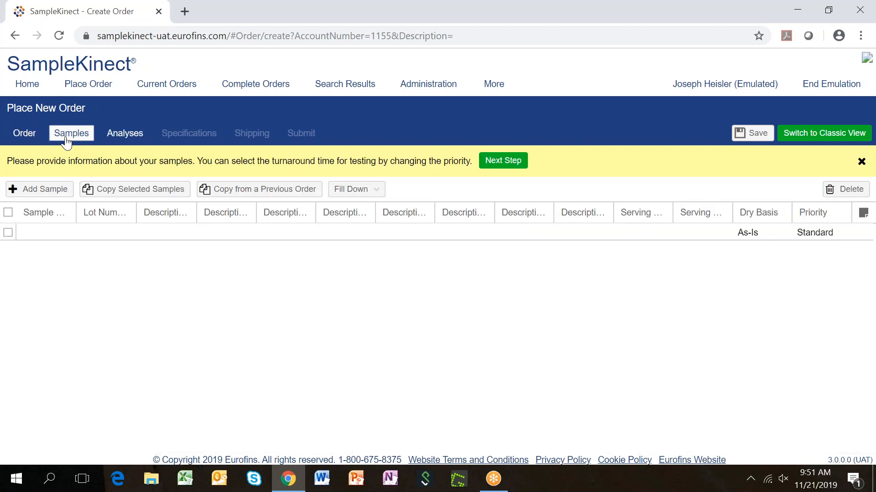
pyautogui.click(25, 136)
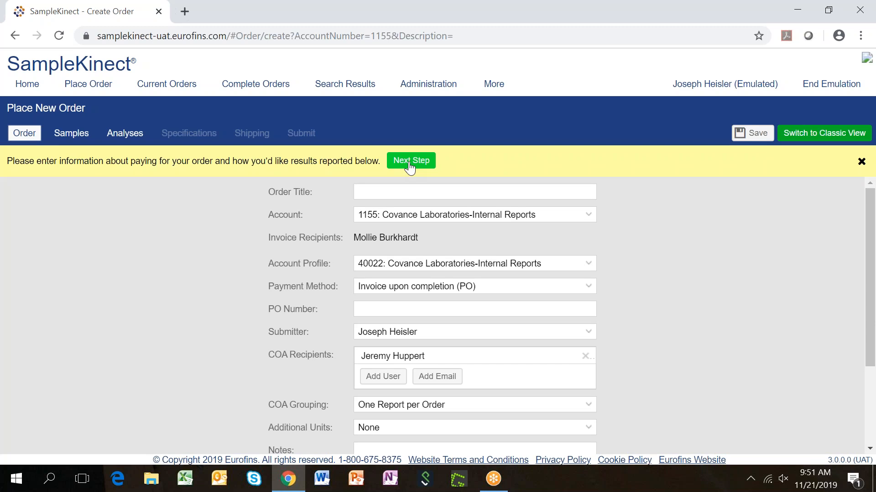
pyautogui.click(70, 136)
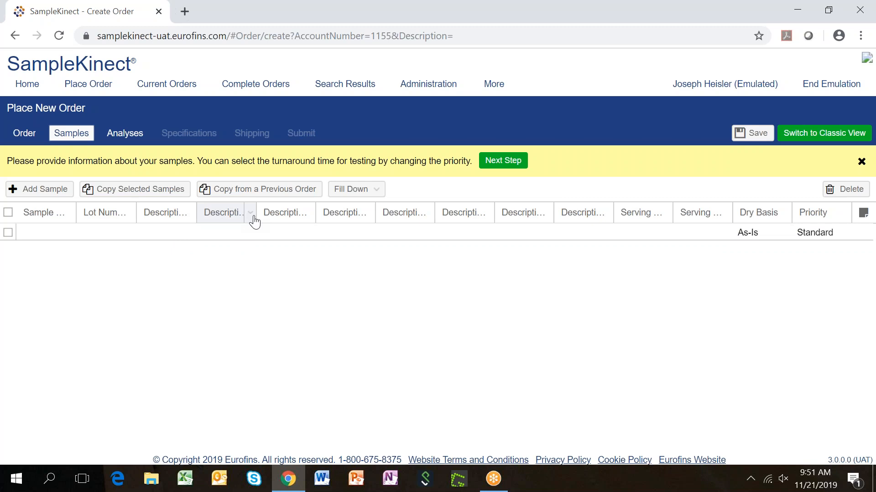
# Step: Hide the Description 2, 3, 4, 5, 6, 9 and 10 columns in the samples table
pyautogui.click(191, 216)
pyautogui.moveTo(215, 271)
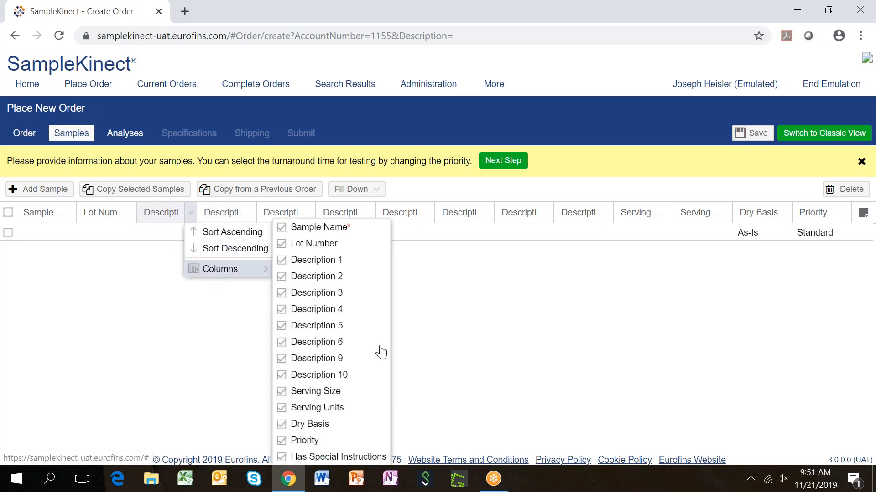
pyautogui.click(280, 374)
pyautogui.click(280, 359)
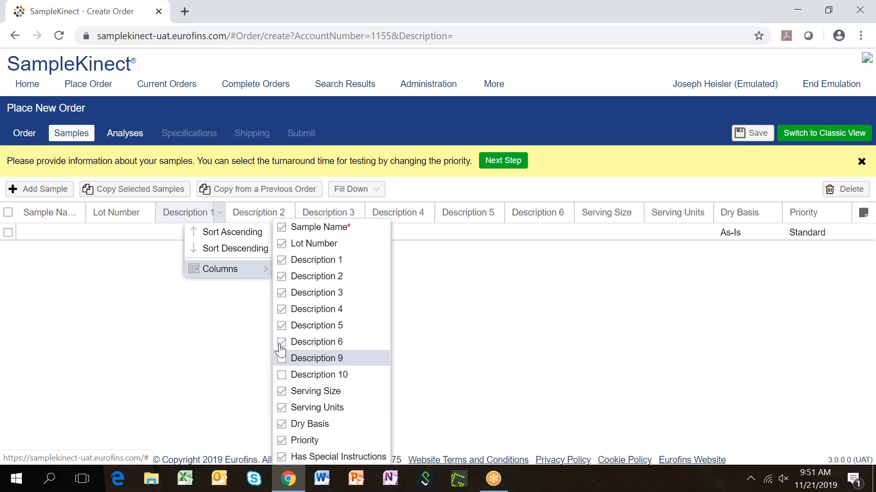
pyautogui.click(280, 342)
pyautogui.click(280, 325)
pyautogui.click(281, 309)
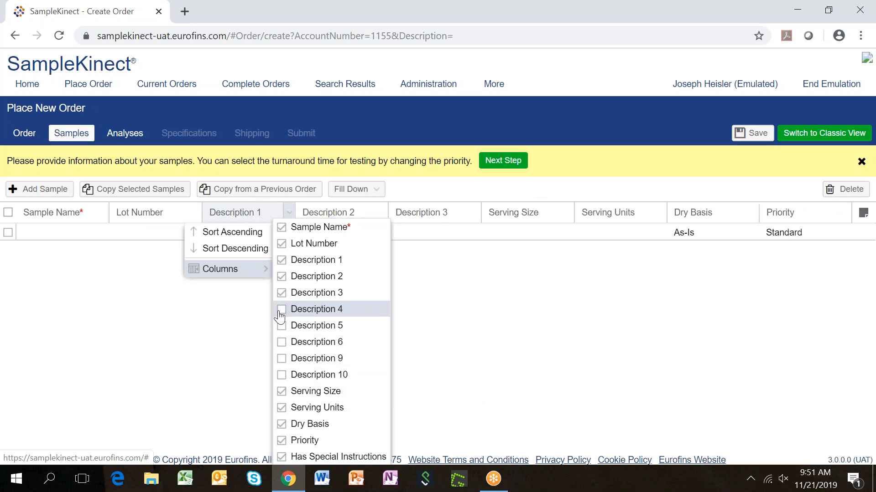
pyautogui.click(281, 293)
pyautogui.click(281, 276)
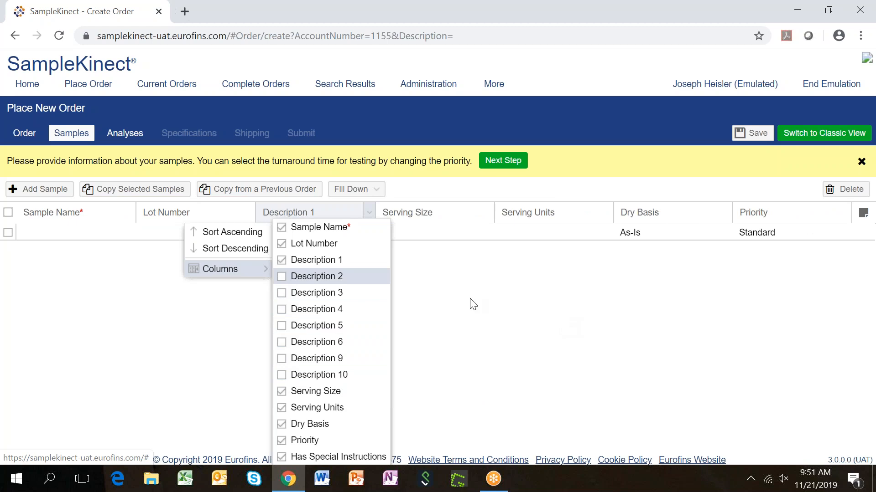
pyautogui.click(423, 299)
# Step: Fill in the first sample with sample name 123, lot number 456 and Description 1 Test, keeping the Standard priority
pyautogui.click(75, 233)
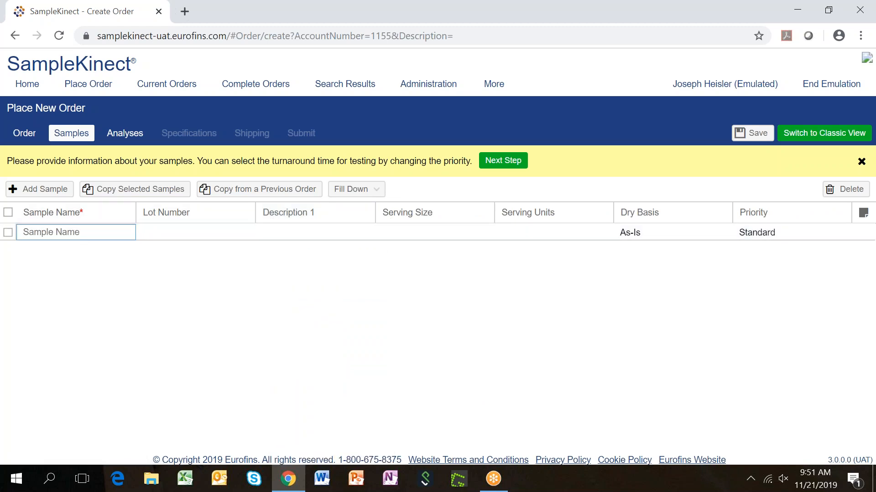
pyautogui.write('123')
pyautogui.click(156, 234)
pyautogui.write('456')
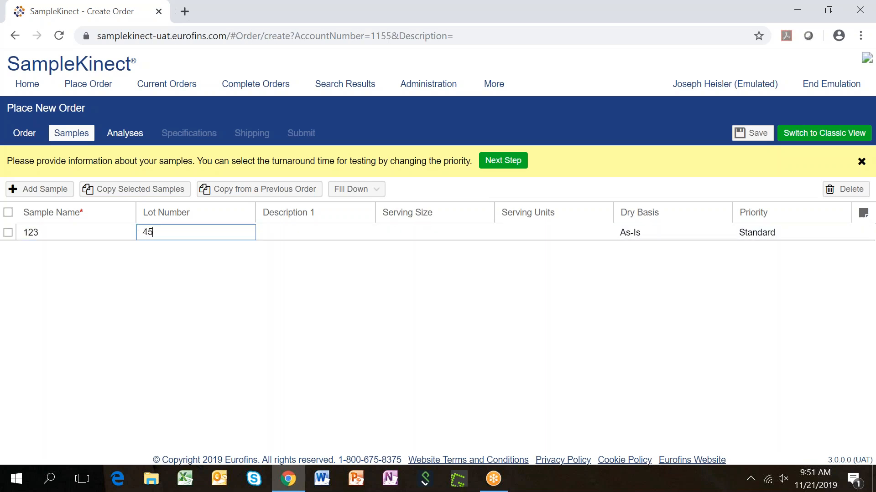
pyautogui.click(282, 229)
pyautogui.write('Test')
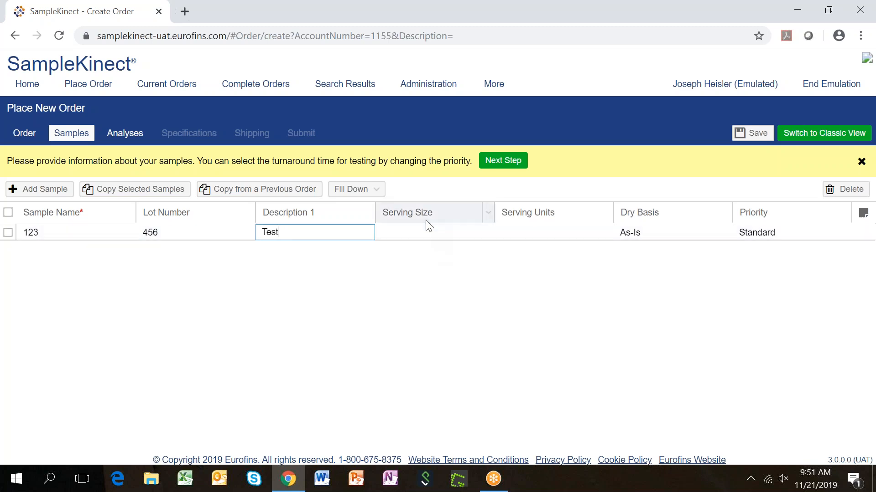
pyautogui.moveTo(419, 217)
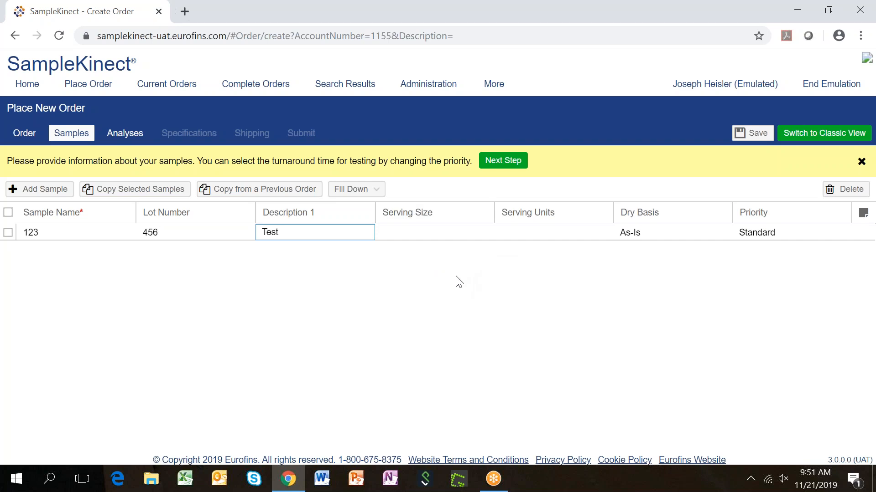
pyautogui.click(756, 236)
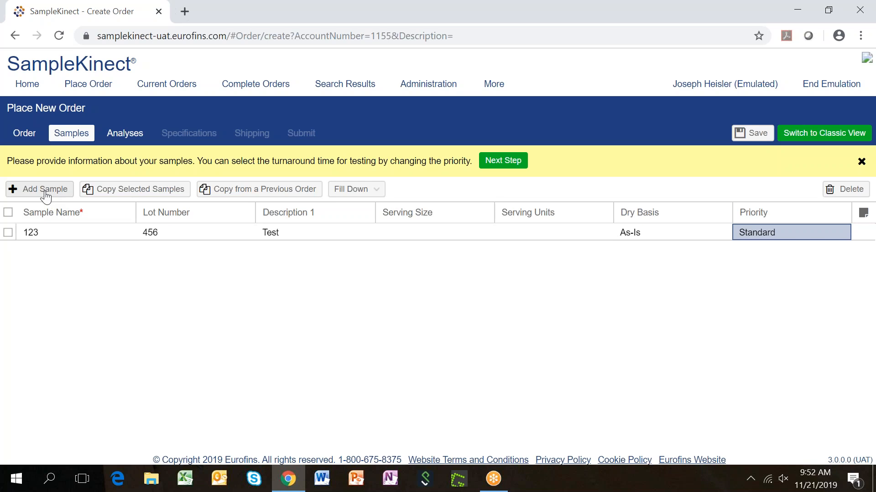
# Step: Search the analysis catalog for "vitamin d" and examine the details of the Vitamin D (LCD2_S) analysis
pyautogui.click(117, 138)
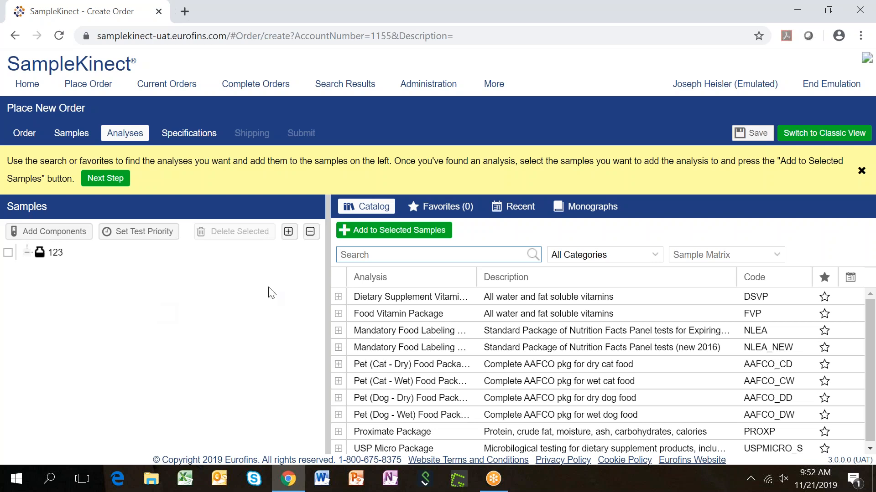
pyautogui.click(364, 256)
pyautogui.write('vitamin d')
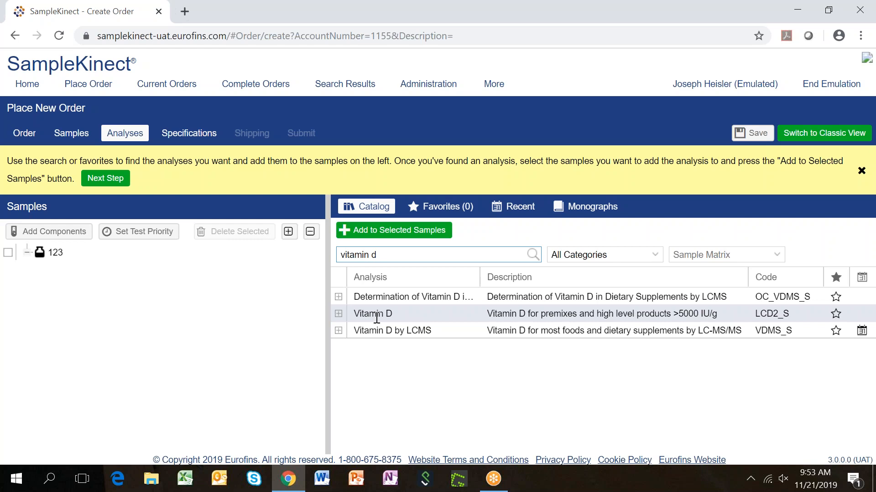
pyautogui.click(338, 313)
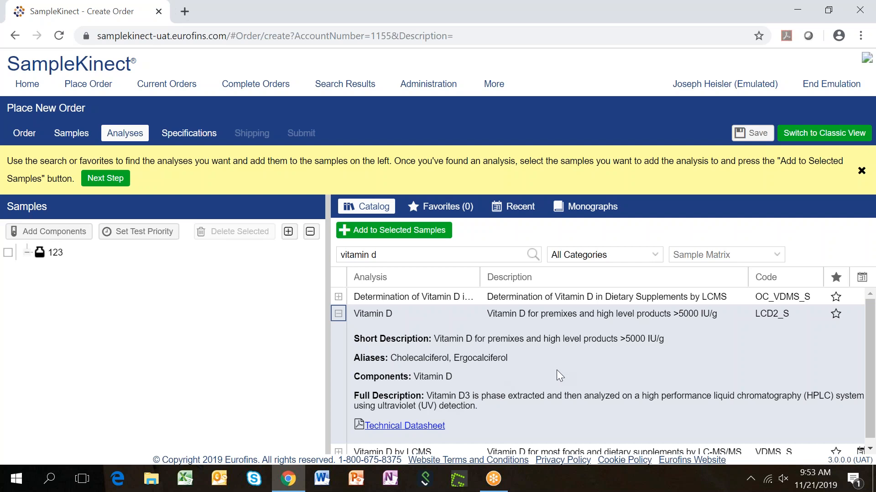
pyautogui.click(339, 315)
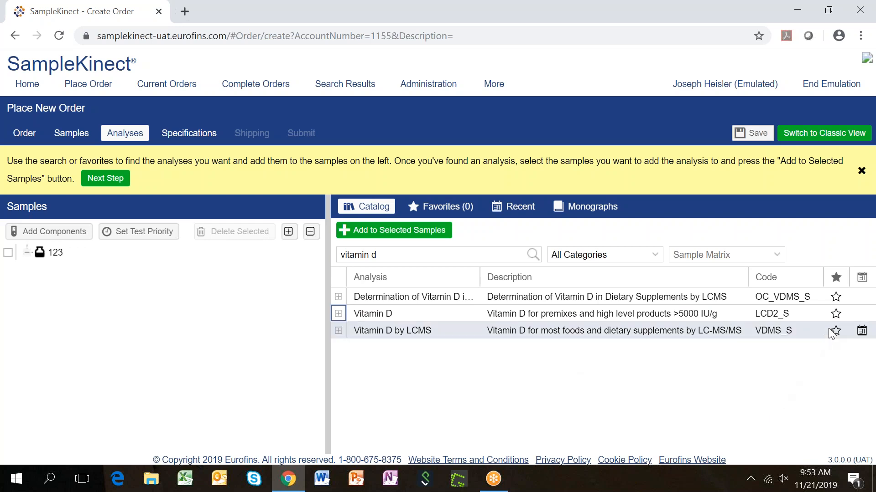
# Step: Mark the Vitamin D (LCD2_S) analysis as a favorite and add it from the favorites to sample 123
pyautogui.click(835, 314)
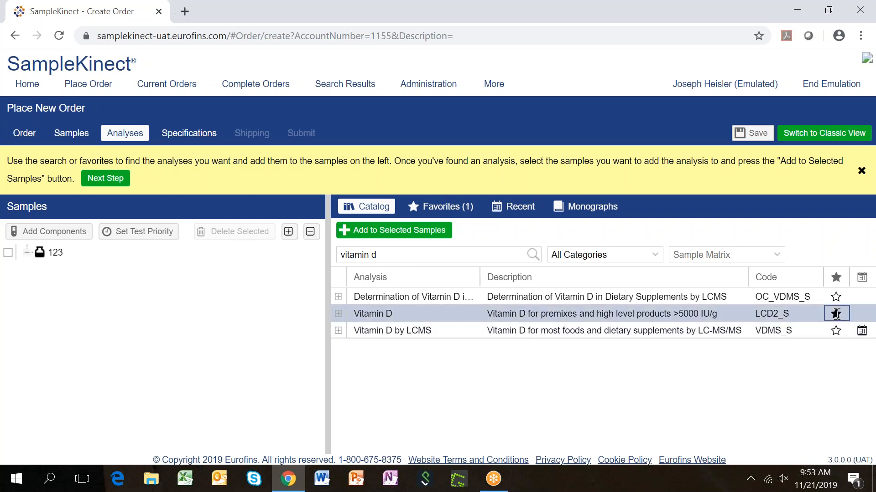
pyautogui.click(458, 213)
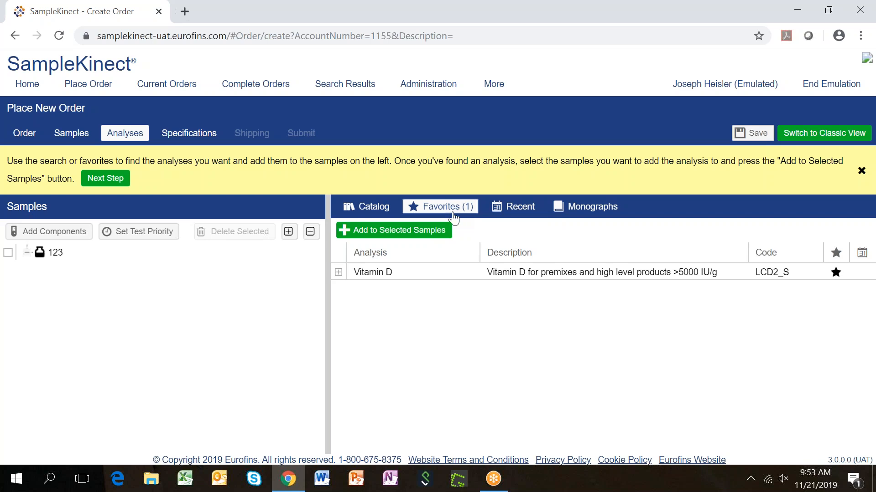
pyautogui.click(386, 273)
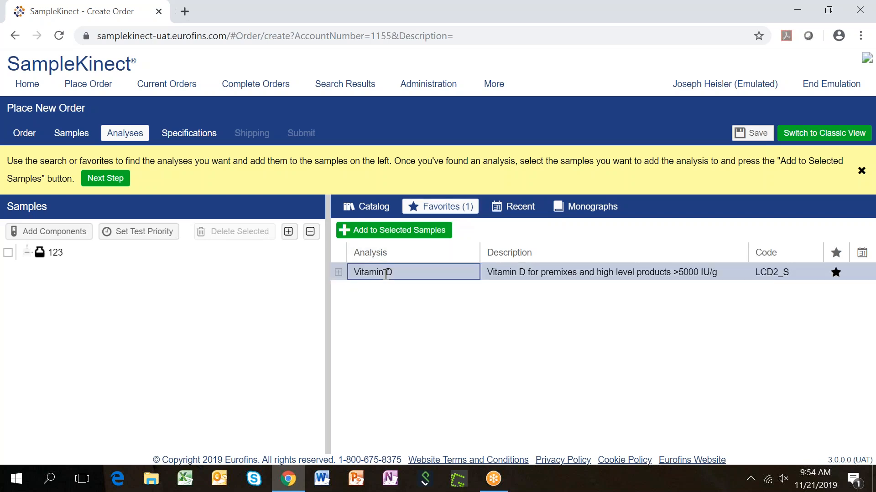
pyautogui.click(9, 253)
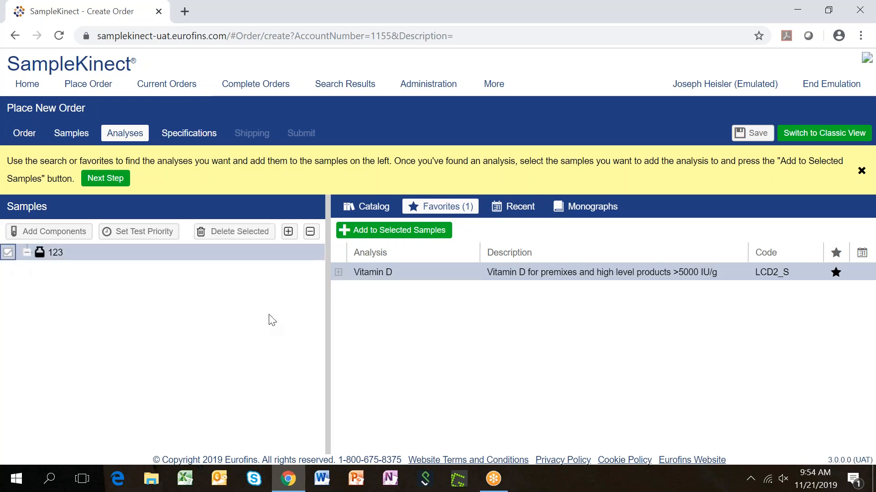
pyautogui.click(387, 236)
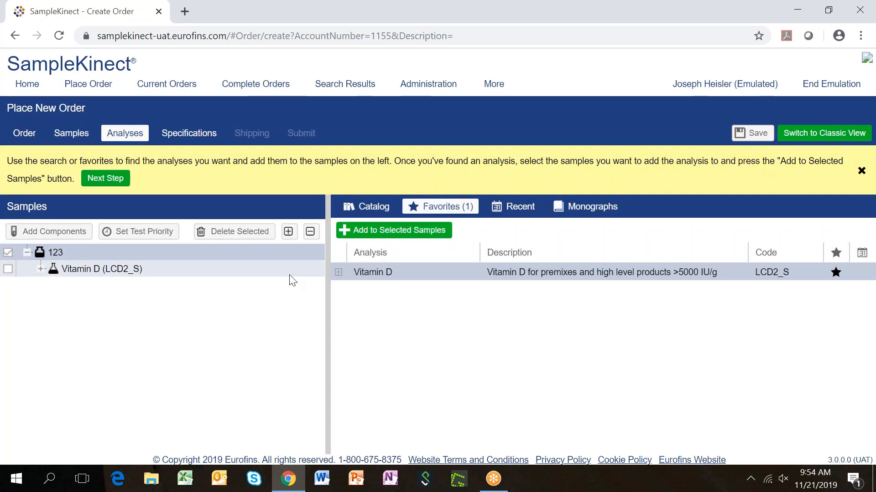
# Step: Search the analysis catalog for "mycotoxin" and examine the details of the Mycotoxins in Raw Materials analysis
pyautogui.click(367, 206)
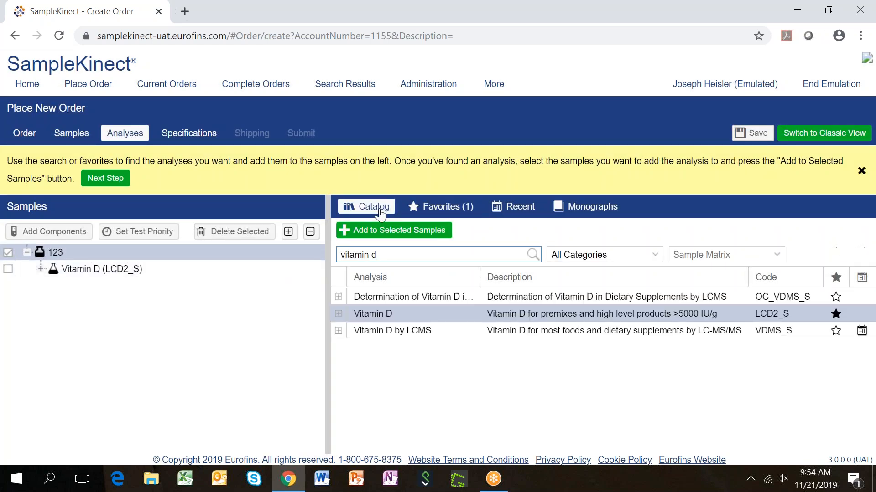
pyautogui.moveTo(377, 256); pyautogui.dragTo(338, 255)
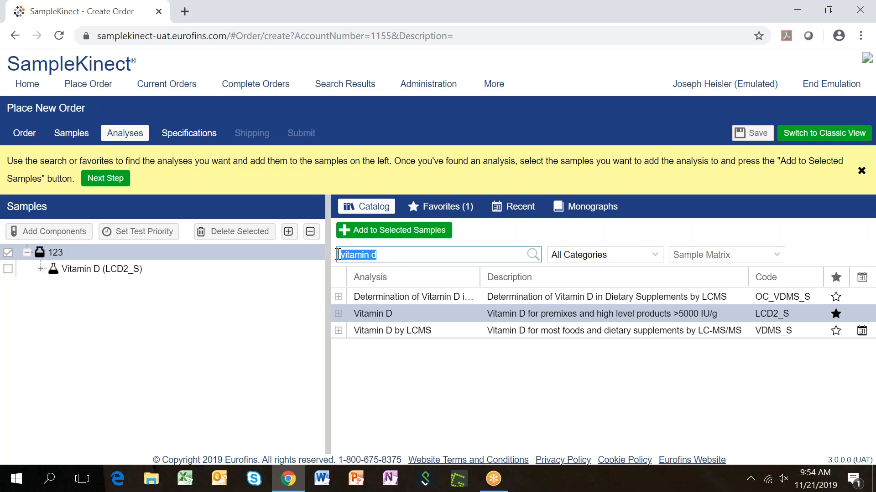
pyautogui.write('mycotoxin')
pyautogui.press('Return')
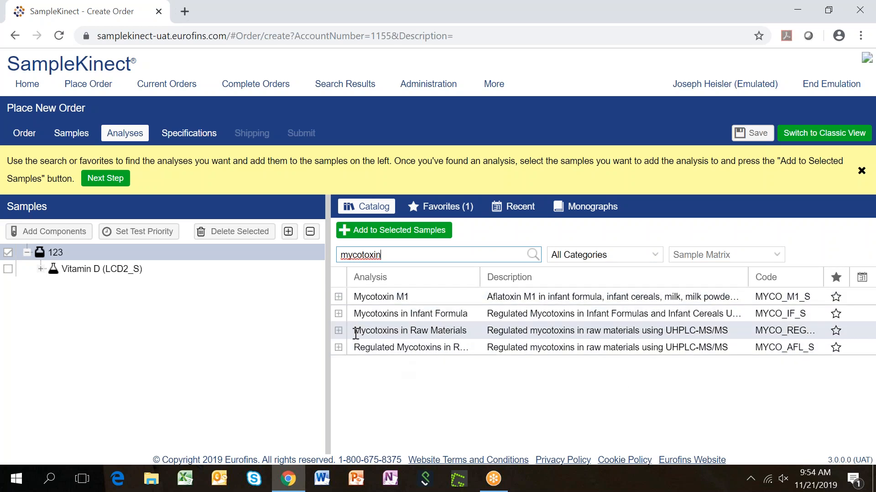
pyautogui.click(338, 331)
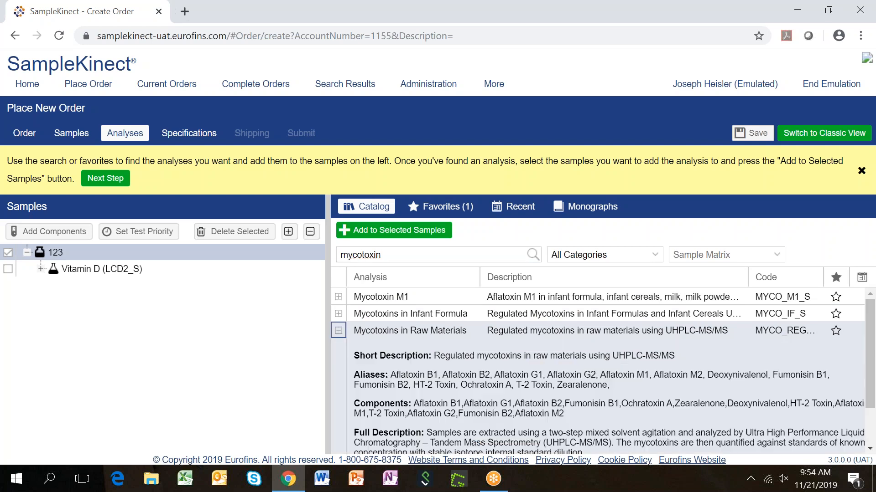
pyautogui.click(339, 331)
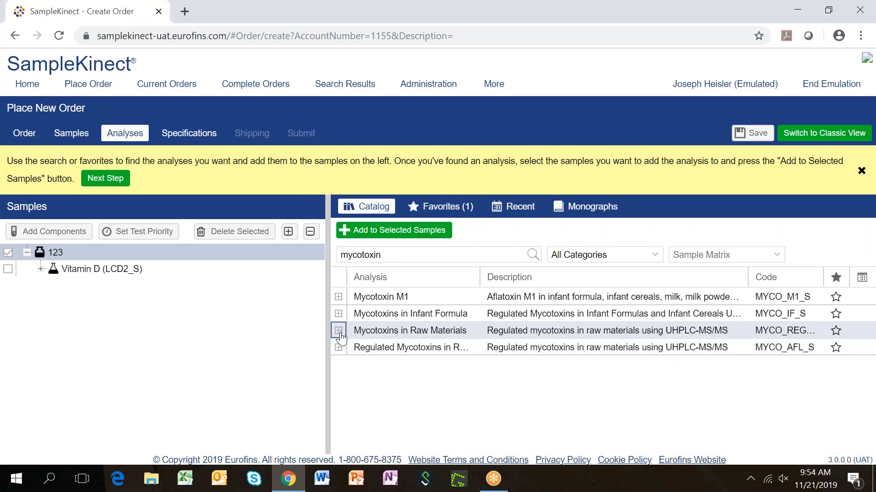
# Step: Add the Mycotoxins in Raw Materials analysis to sample 123 using the Grains variation
pyautogui.click(377, 329)
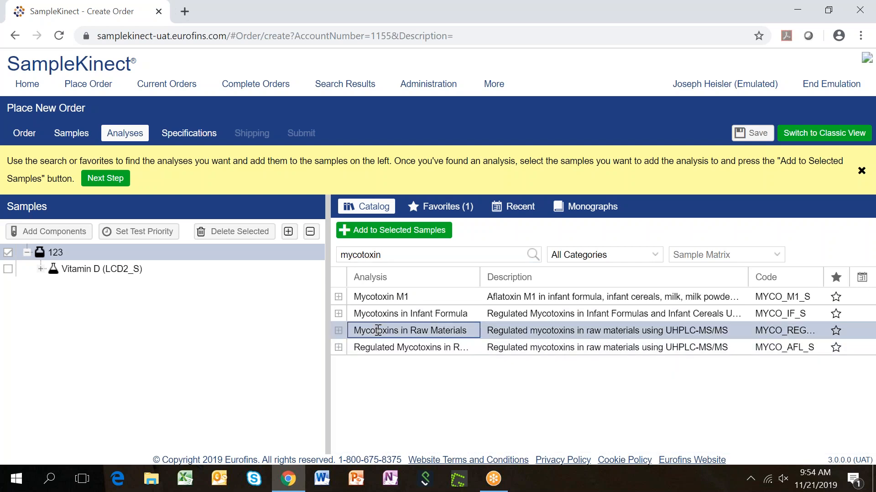
pyautogui.click(383, 231)
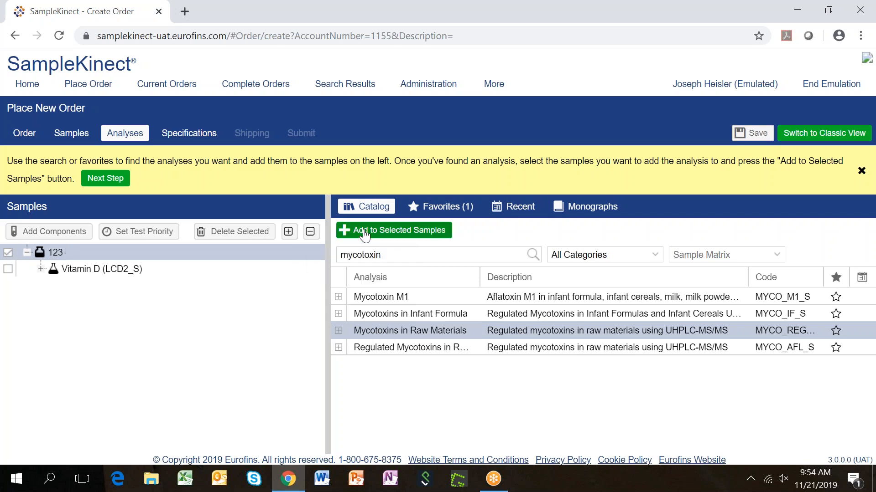
pyautogui.click(365, 234)
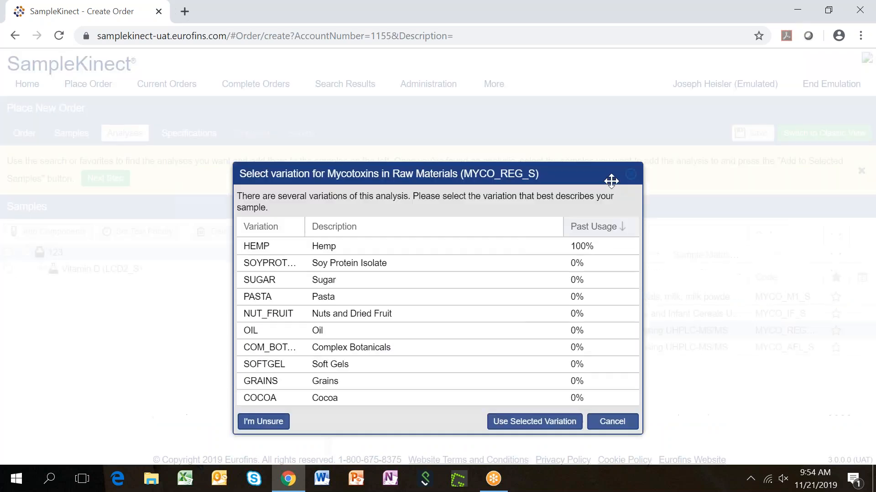
pyautogui.moveTo(588, 229)
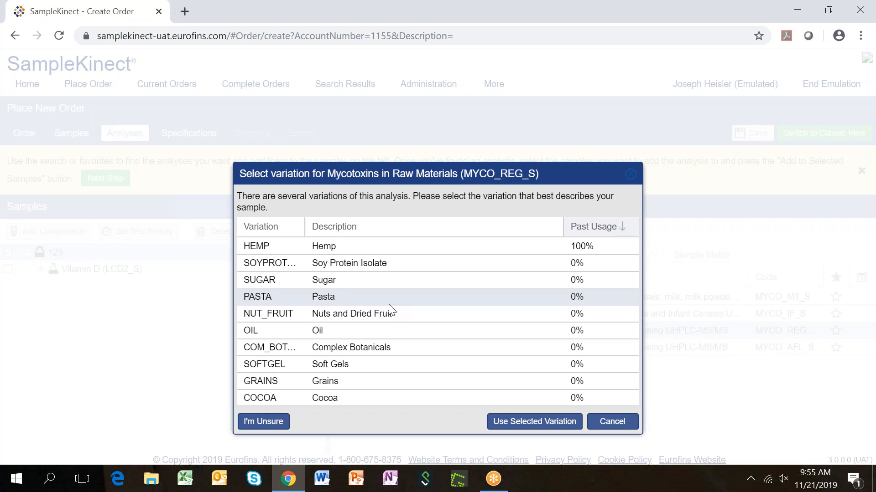
pyautogui.click(331, 382)
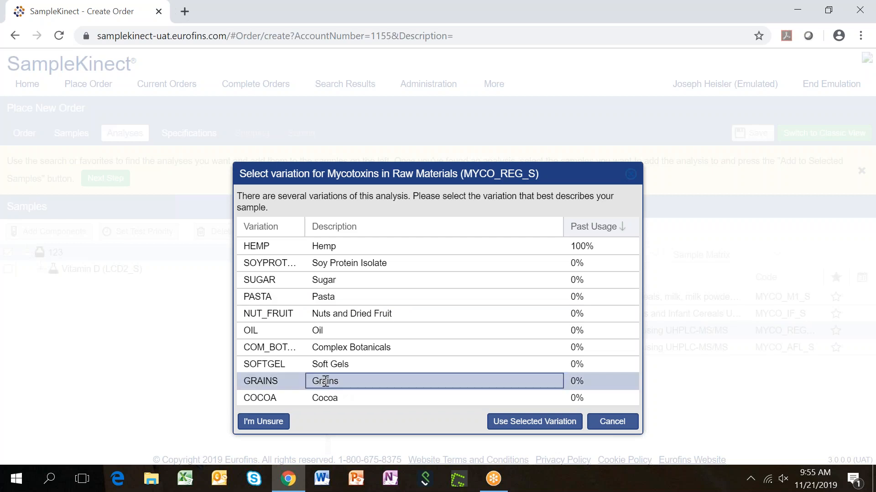
pyautogui.click(534, 424)
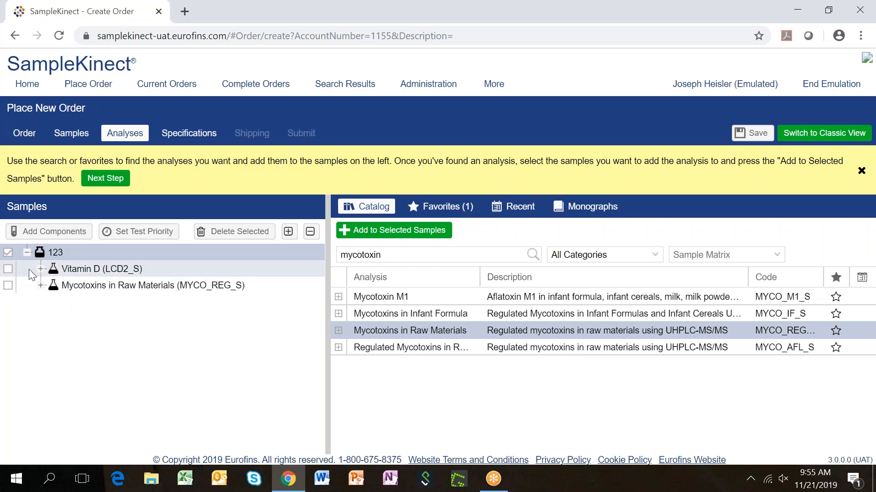
# Step: Examine the components of sample 123's Vitamin D and Mycotoxins in Raw Materials analyses and their specifications
pyautogui.click(40, 271)
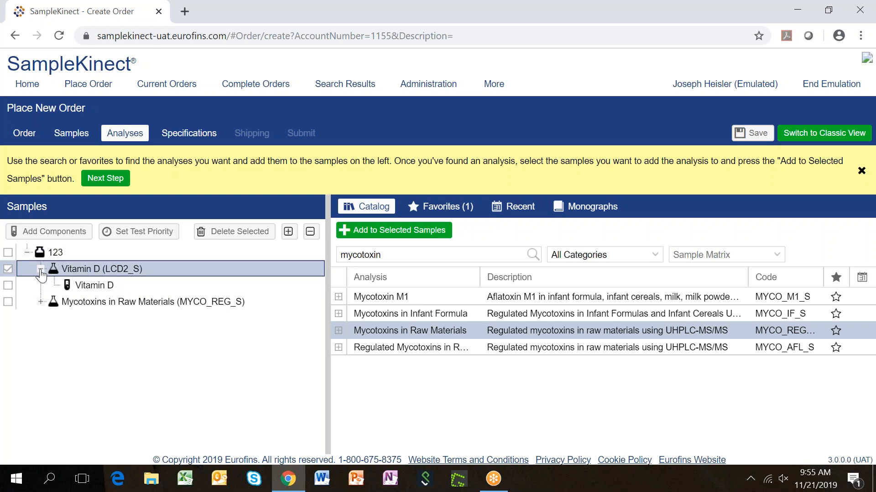
pyautogui.click(41, 303)
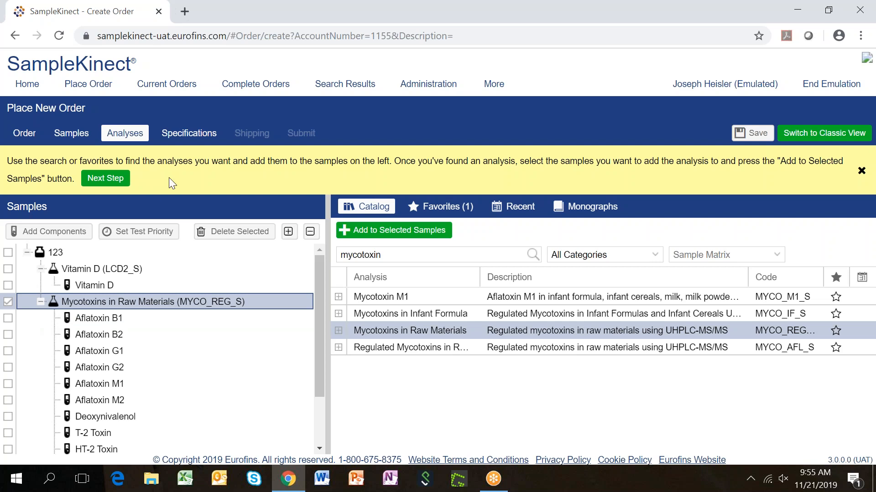
pyautogui.click(197, 135)
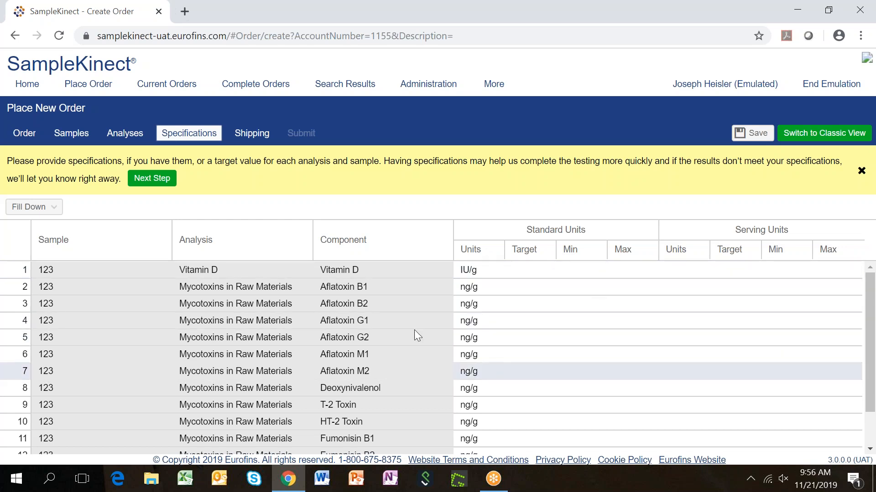
# Step: Proceed to the order's shipping details without entering specifications, continuing despite the validation warnings
pyautogui.click(241, 134)
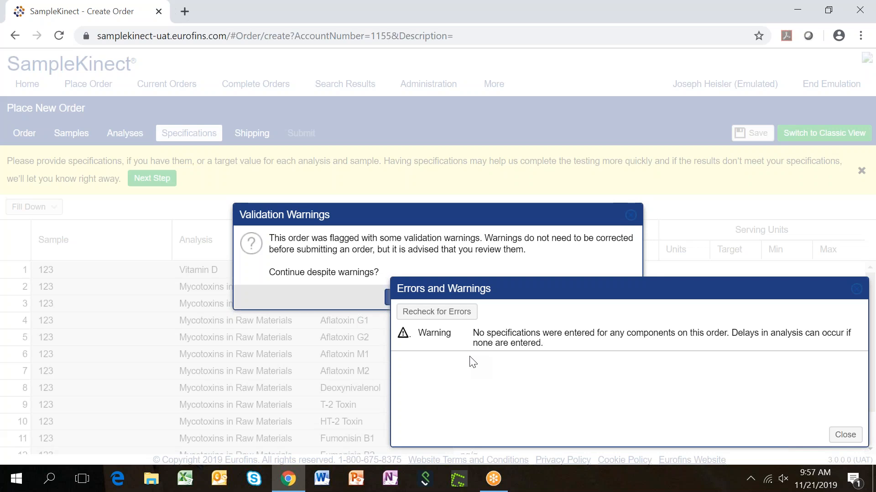
pyautogui.click(845, 436)
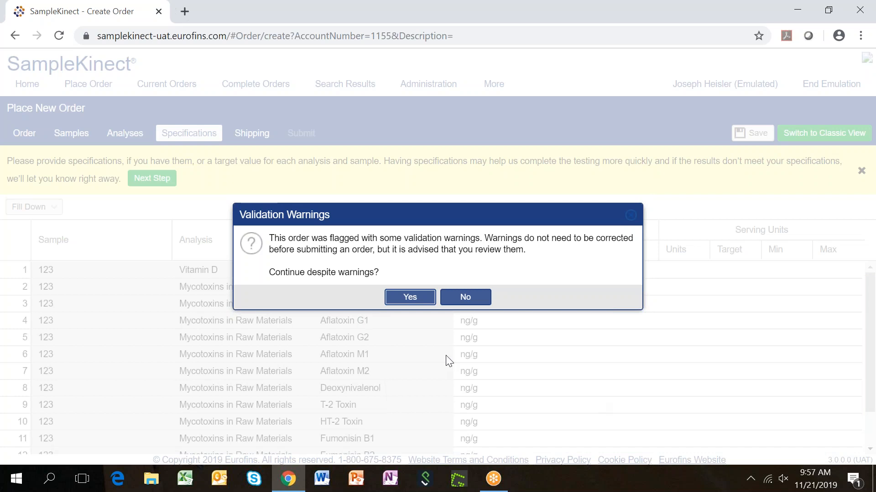
pyautogui.click(409, 299)
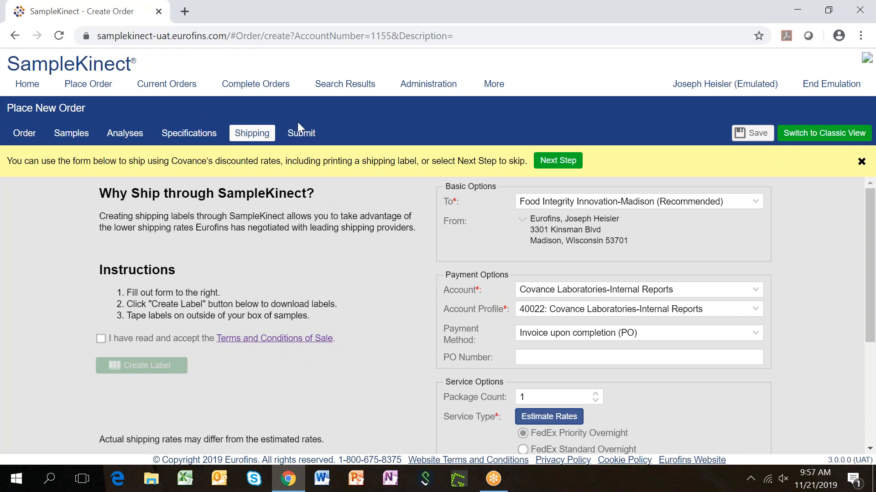
# Step: Accept the Terms and Conditions of Sale for the order, download the packing list and confirm that it has been downloaded
pyautogui.click(301, 134)
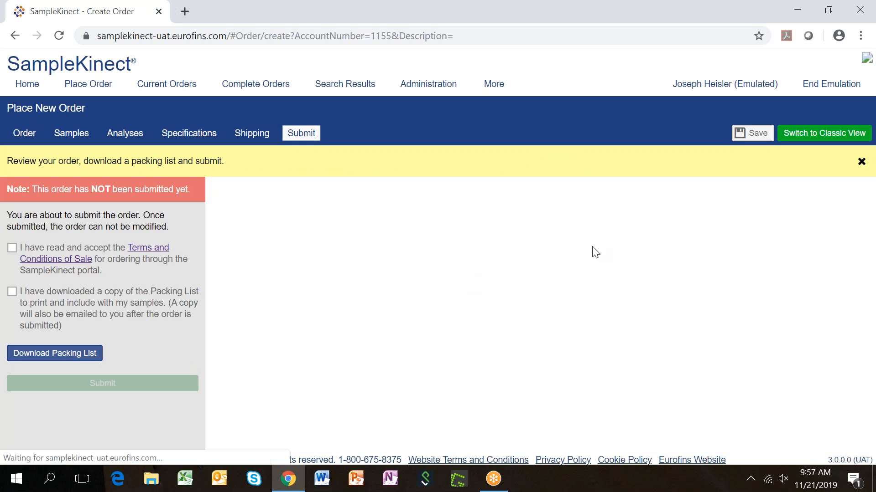
pyautogui.click(12, 249)
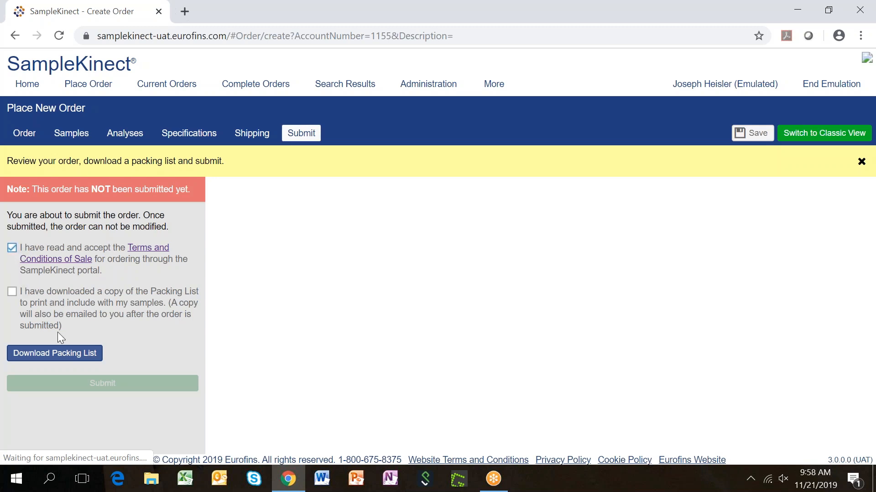
pyautogui.click(57, 356)
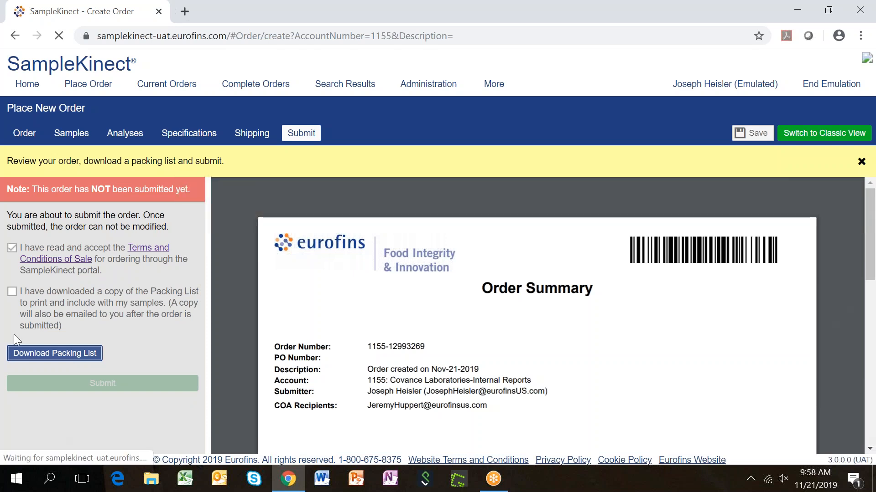
pyautogui.click(12, 292)
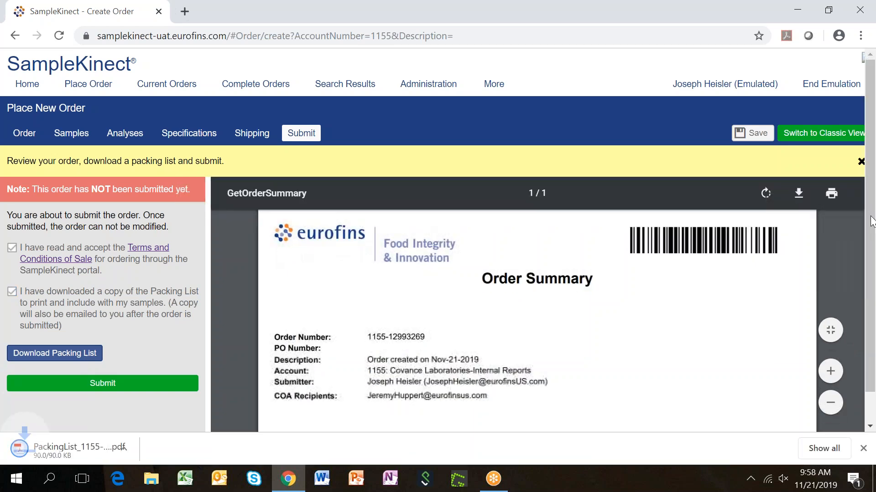
# Step: Review the order summary, including the order total, payment method, shipping destination and sample details
pyautogui.scroll(-3, 871, 228)
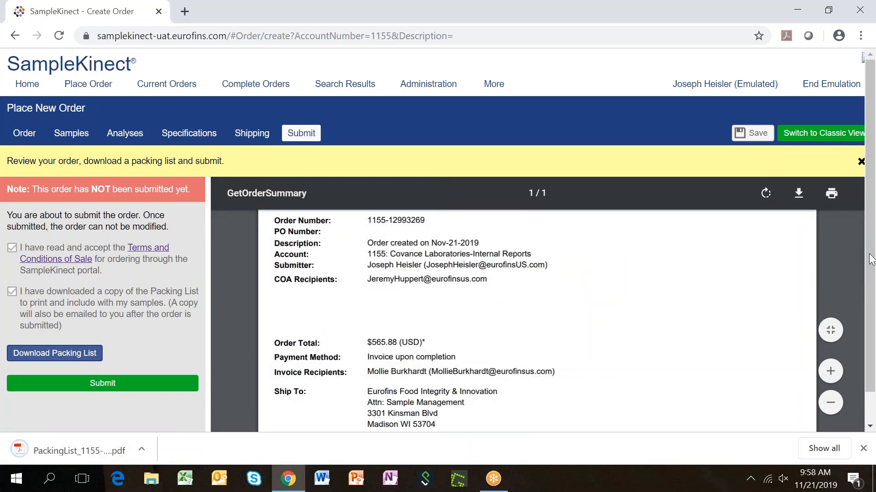
pyautogui.scroll(-1, 513, 278)
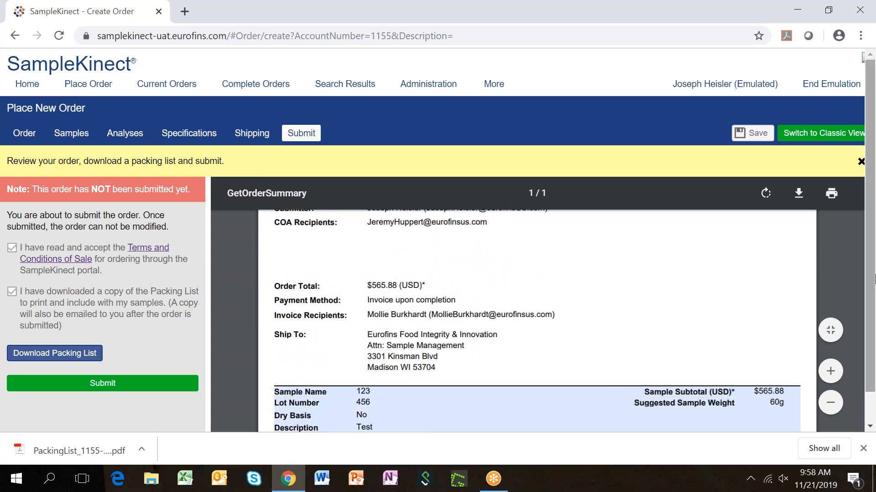
pyautogui.scroll(-1, 872, 275)
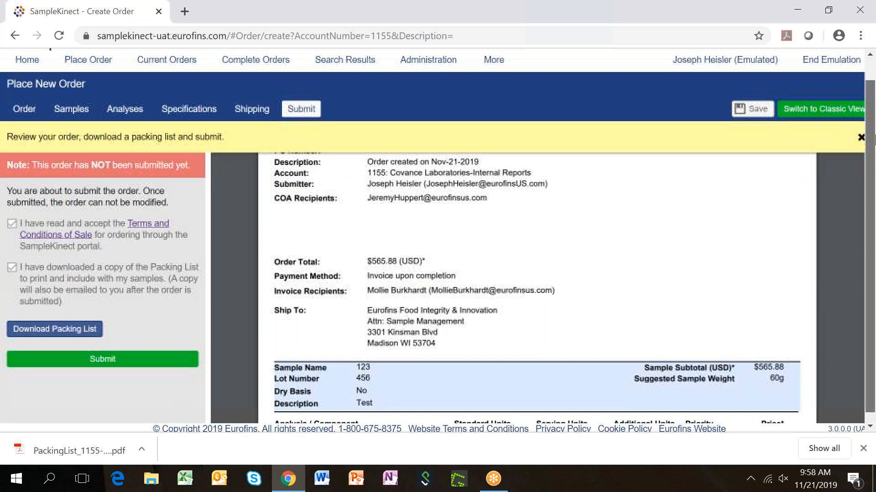
pyautogui.moveTo(874, 150); pyautogui.dragTo(874, 118)
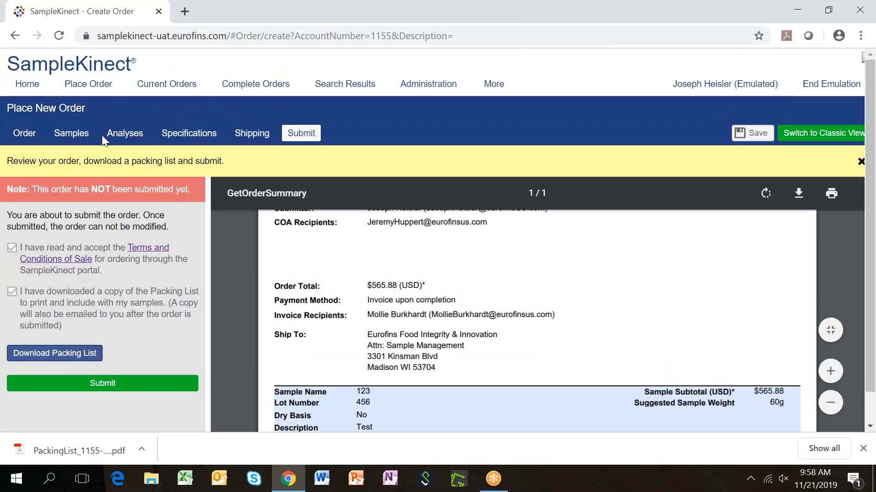
# Step: Leave the order without submitting it, return to the home page and dismiss the download bar
pyautogui.click(26, 96)
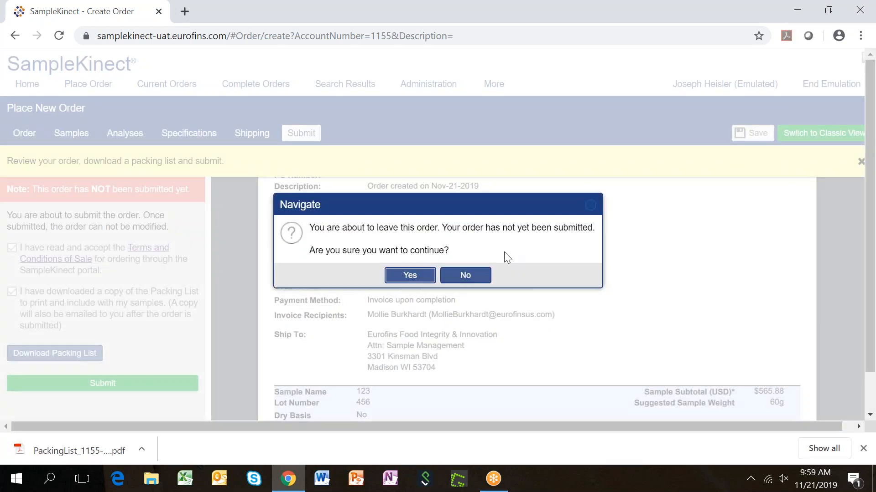
pyautogui.click(417, 275)
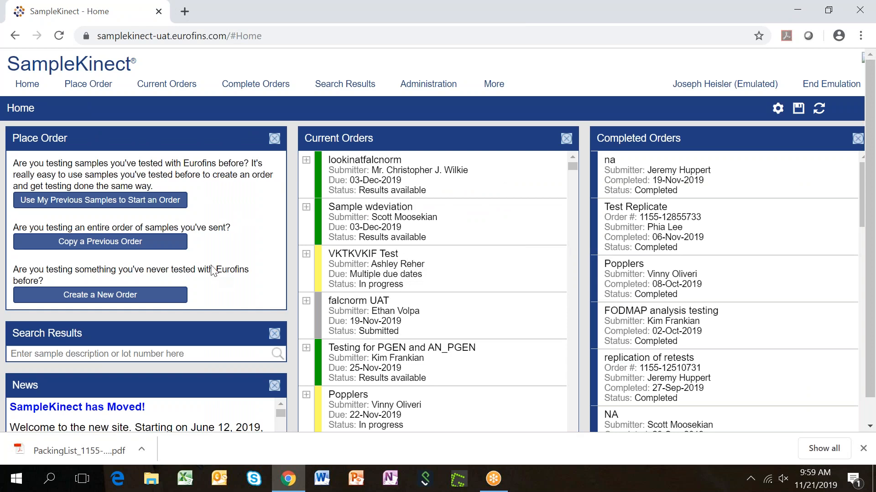
pyautogui.click(863, 448)
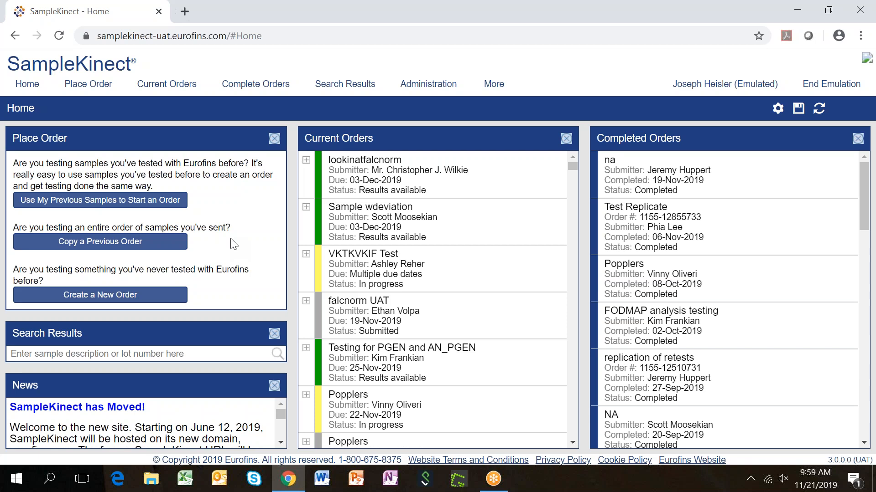
# Step: Start an untitled order from previous samples under the Covance Laboratories-Internal Reports account and search for "poppler" samples
pyautogui.click(133, 203)
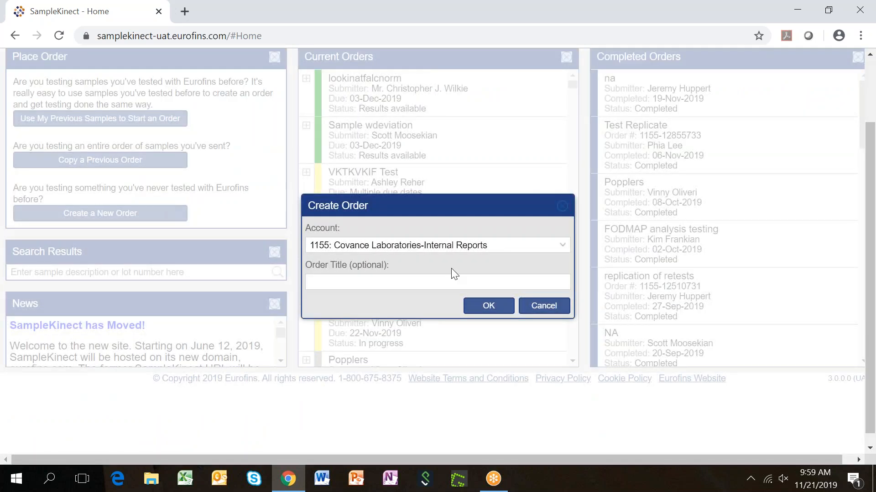
pyautogui.click(485, 305)
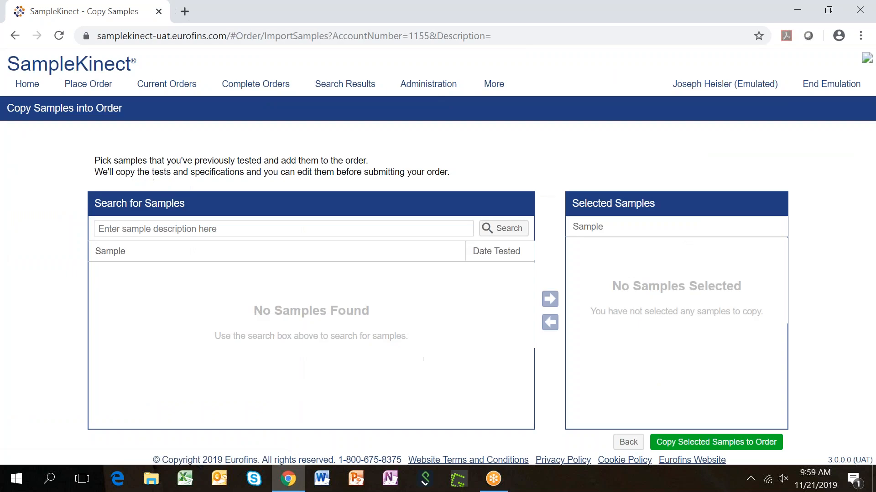
pyautogui.click(200, 234)
pyautogui.write('poppler')
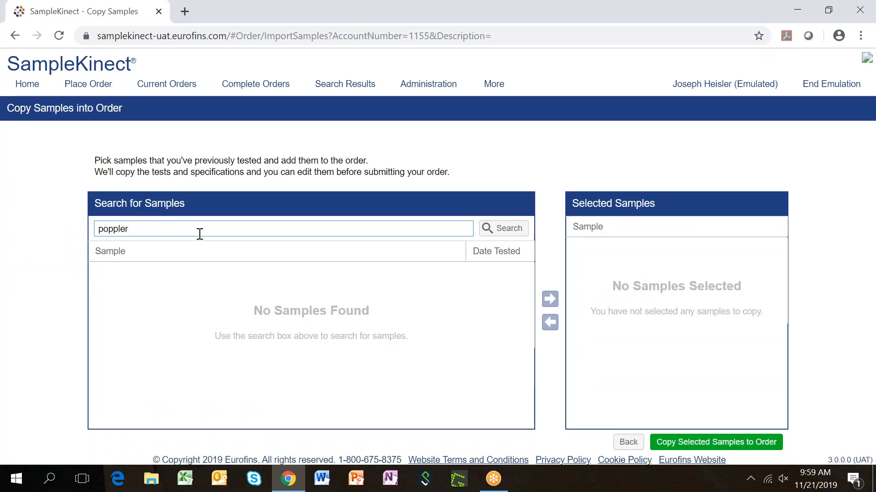
pyautogui.press('Return')
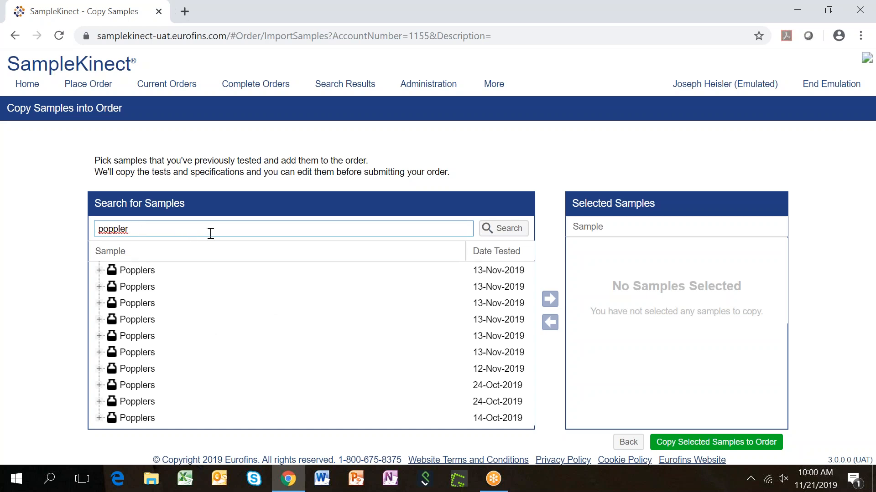
# Step: Copy the Popplers samples with Chlorate and Perchlorate (13-Nov-2019) and Sugar Profile by HPAEC-PAD (14-Oct-2019) into the order
pyautogui.click(99, 271)
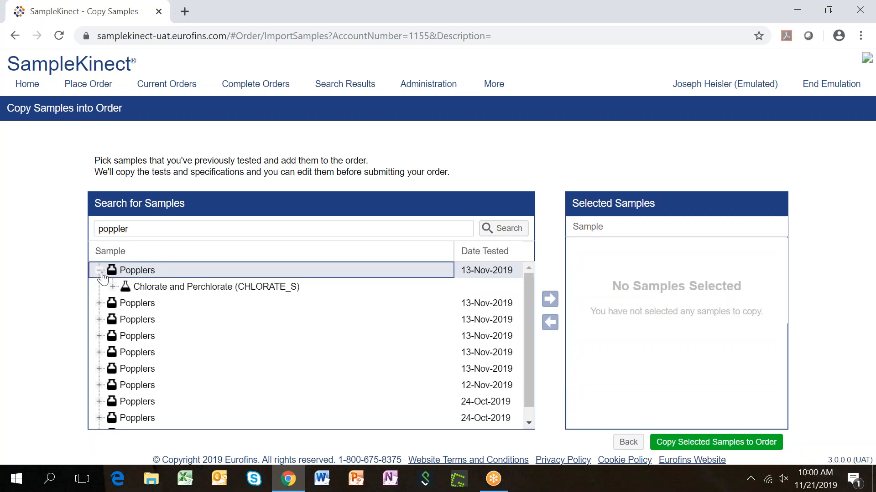
pyautogui.click(142, 269)
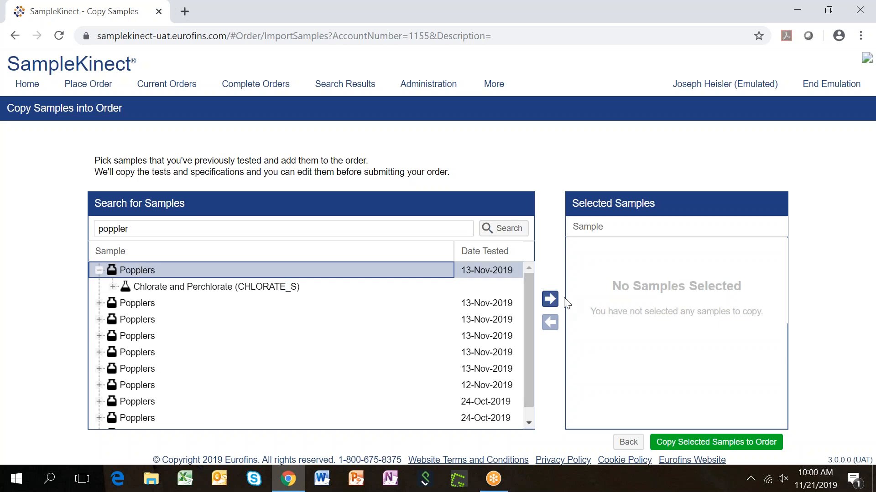
pyautogui.click(549, 300)
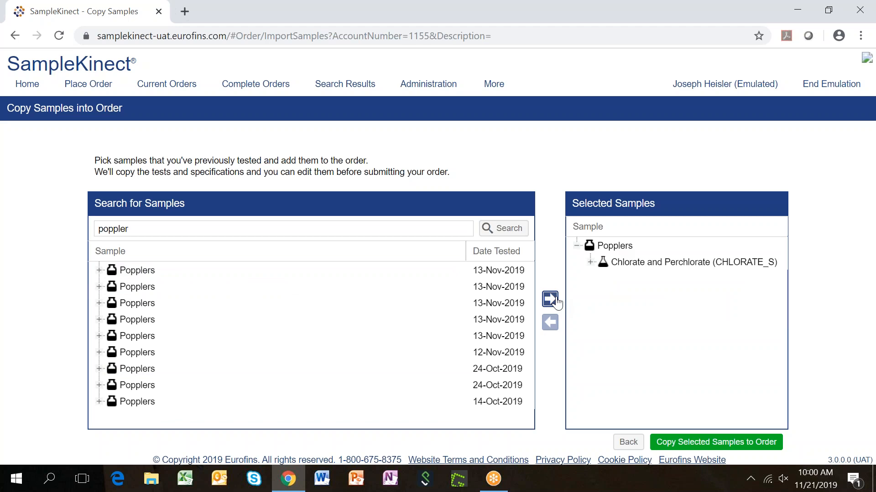
pyautogui.click(99, 403)
pyautogui.click(134, 402)
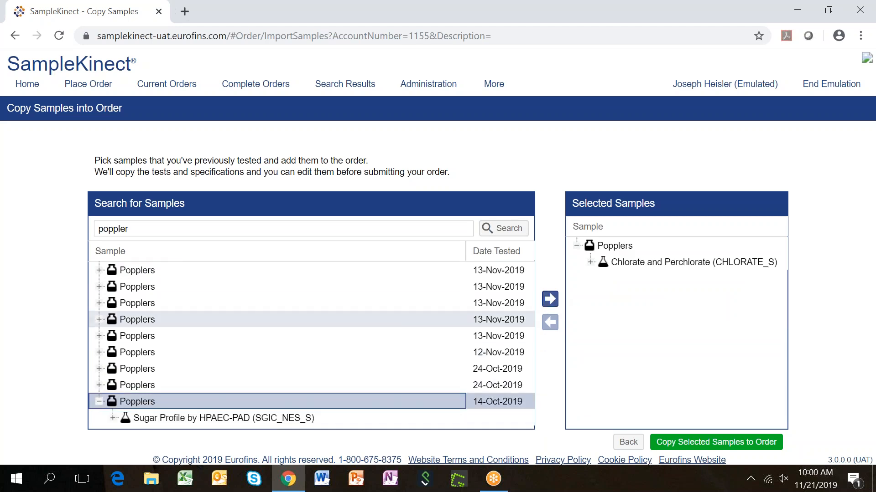
pyautogui.click(549, 300)
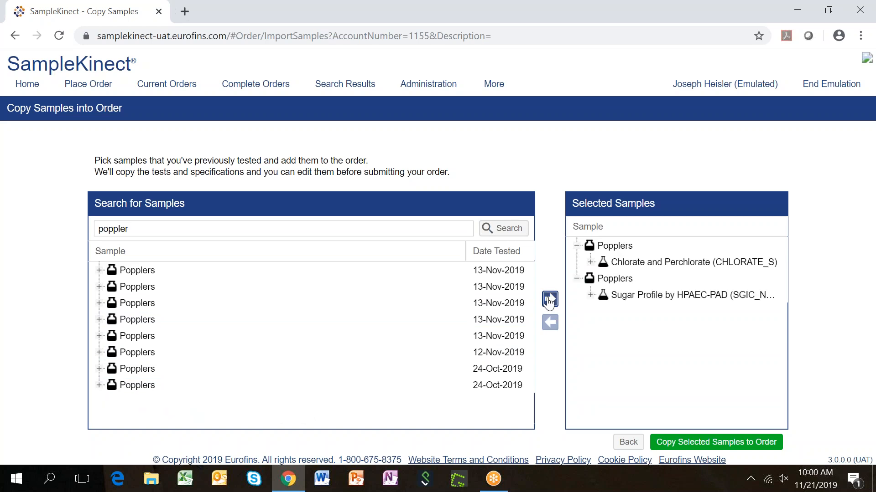
pyautogui.click(714, 444)
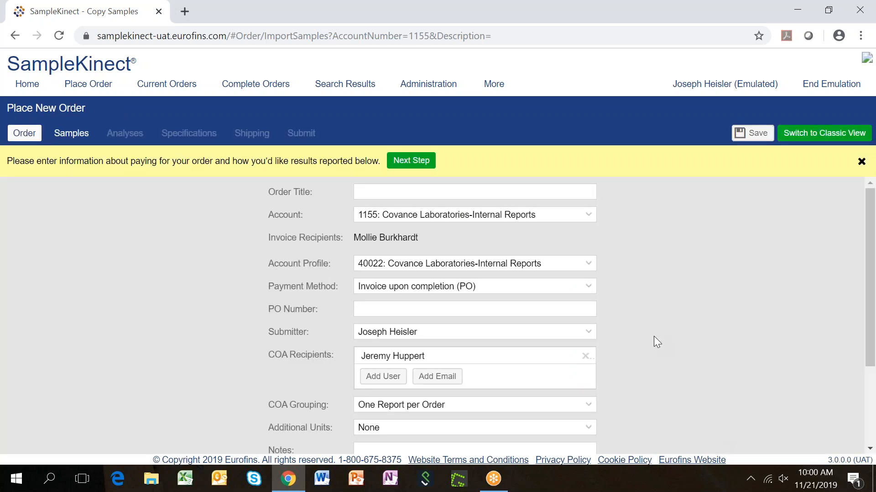
# Step: Rename the second Popplers sample in the order as "Popplers 1"
pyautogui.click(75, 137)
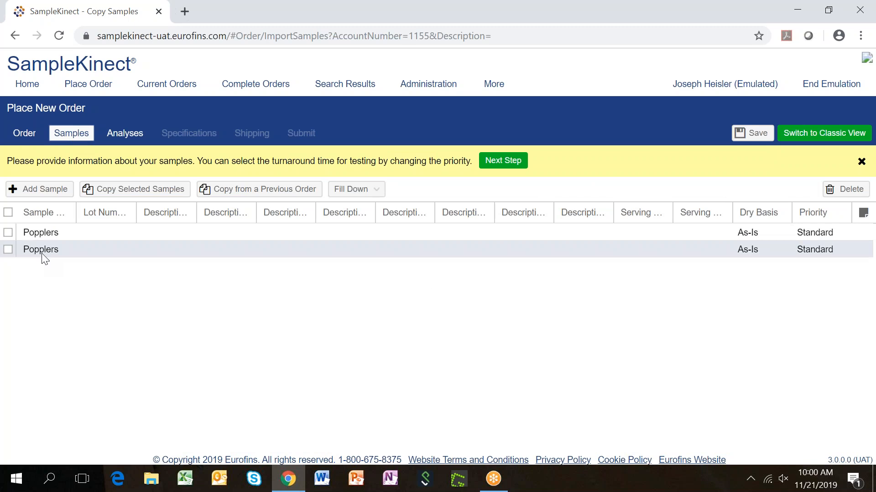
pyautogui.click(58, 247)
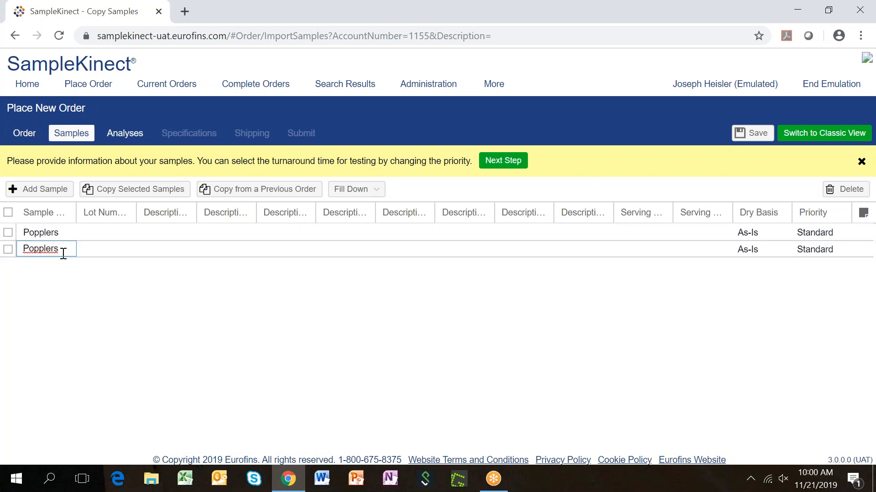
pyautogui.write('1')
pyautogui.press('Return')
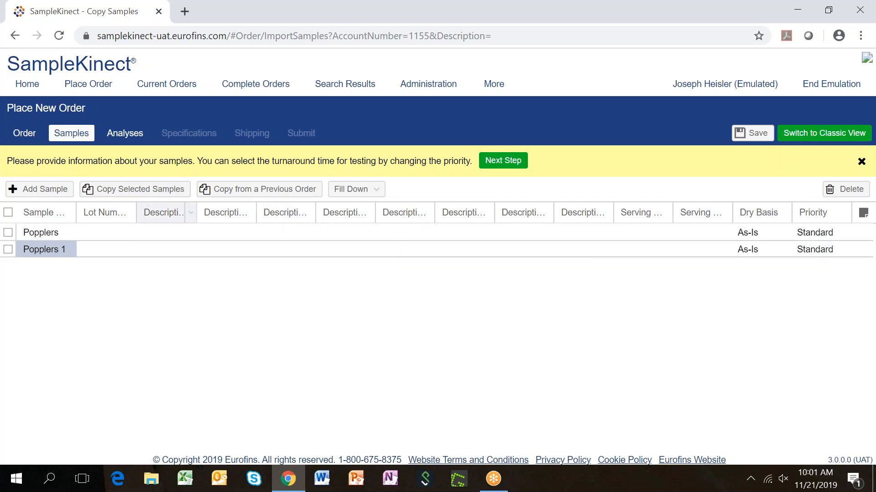
# Step: Check the analyses and component specifications copied with the Popplers and Popplers 1 samples
pyautogui.click(119, 136)
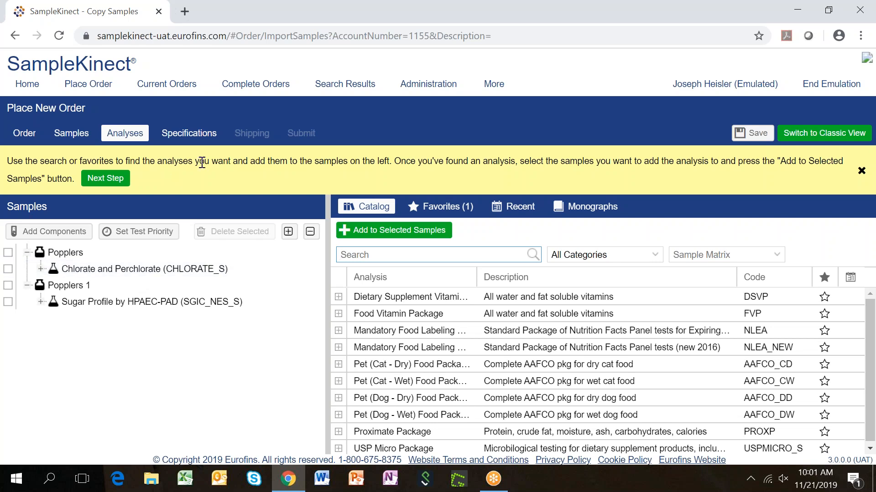
pyautogui.click(187, 133)
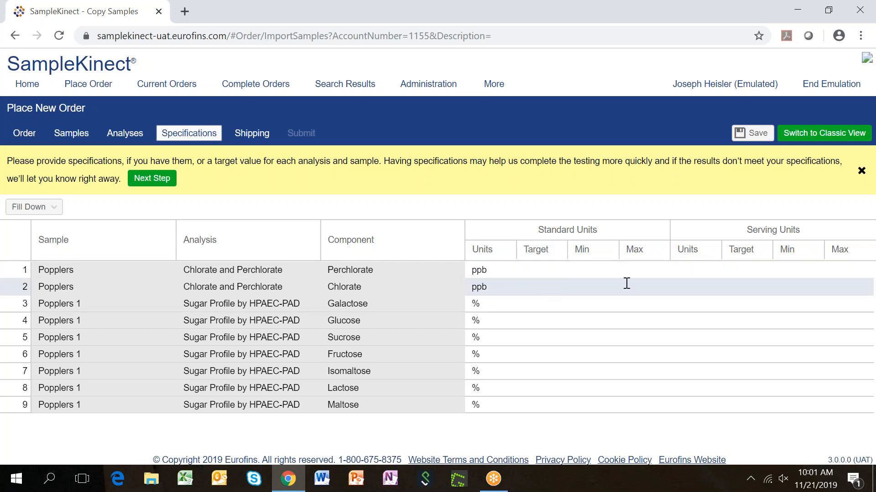
# Step: Leave the unsaved order and copy the completed Popplers order from 08-Oct-2019 with sample names, additional sample descriptions, test priorities and specifications
pyautogui.click(29, 91)
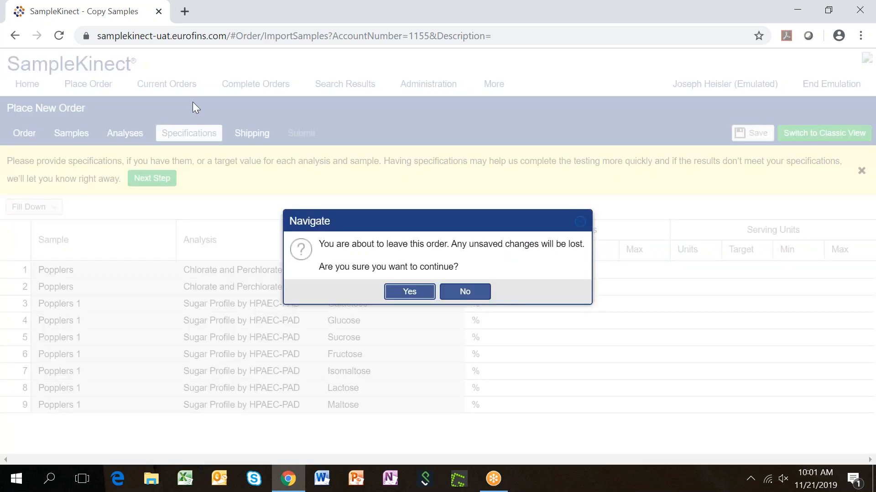
pyautogui.click(409, 292)
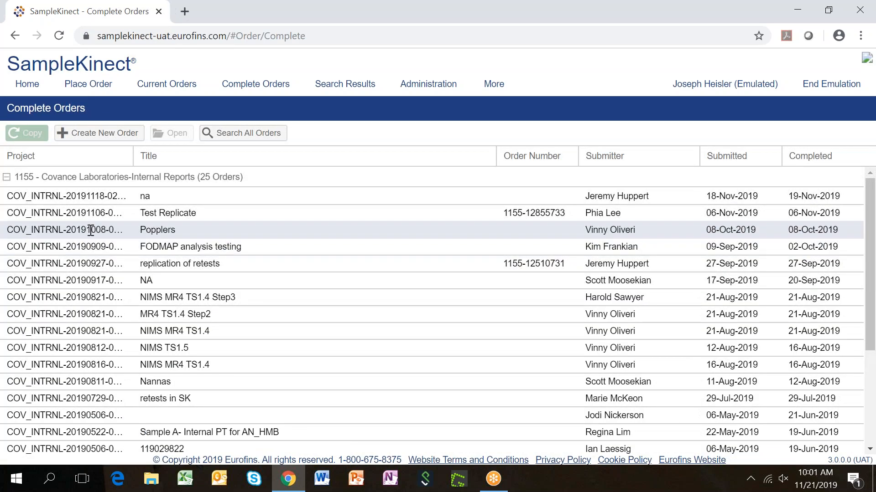
pyautogui.click(91, 230)
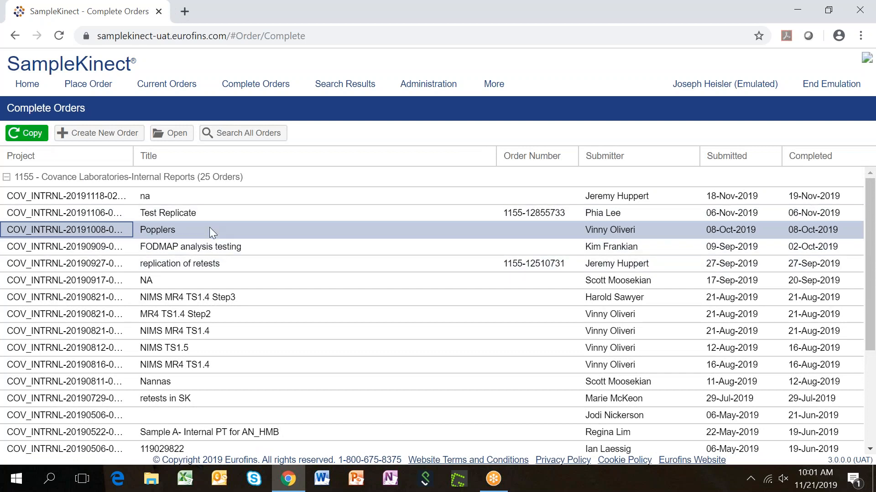
pyautogui.click(28, 135)
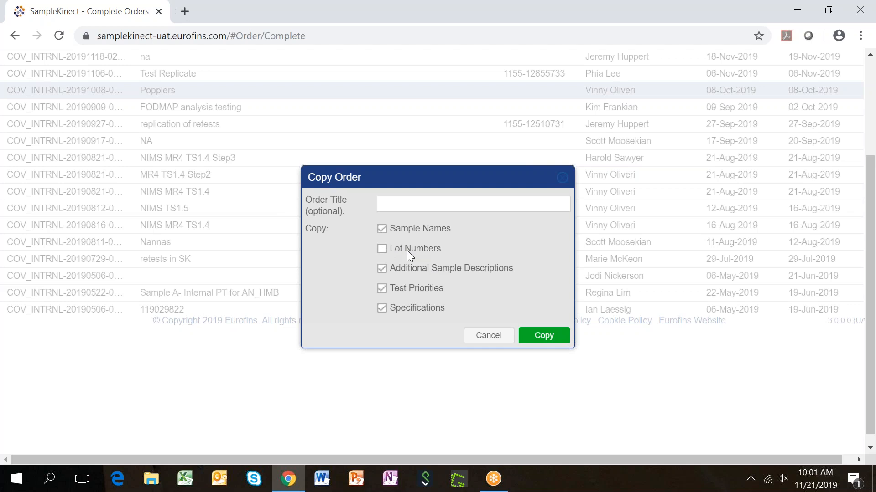
pyautogui.click(550, 336)
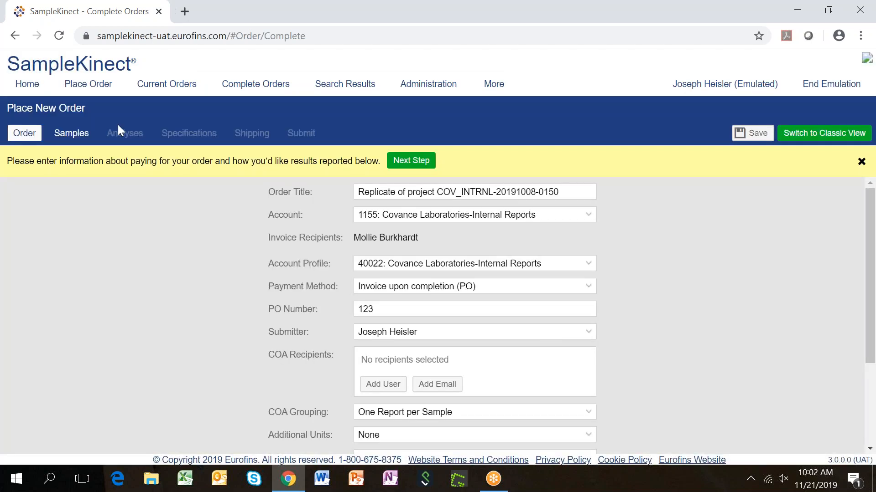
# Step: Check the samples and analyses carried over into the copied order, and return to the home page without submitting it
pyautogui.click(73, 135)
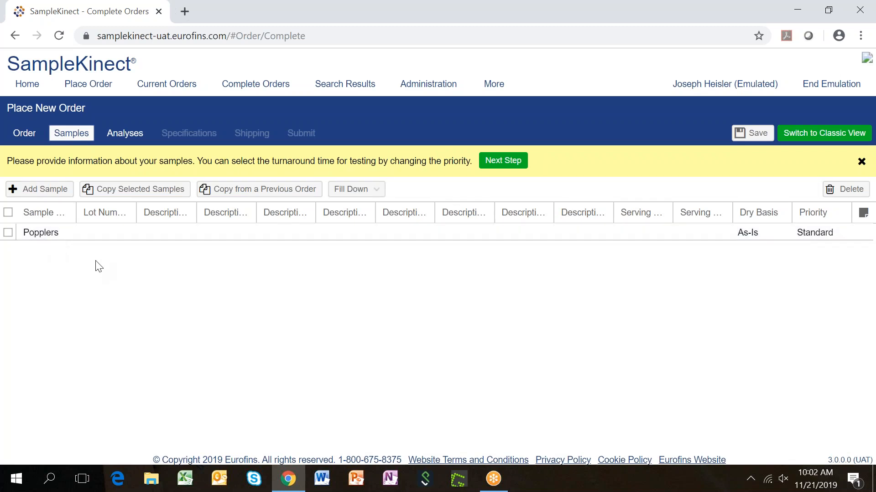
pyautogui.click(128, 134)
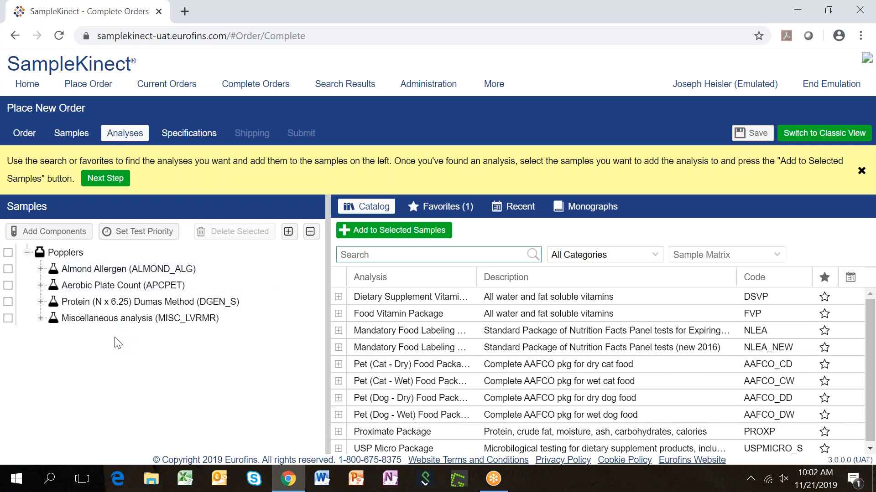
pyautogui.click(27, 84)
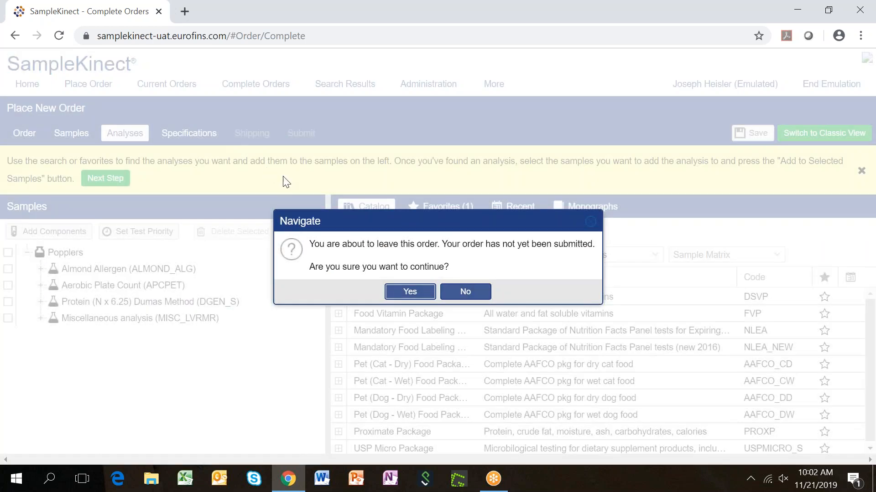
pyautogui.click(412, 293)
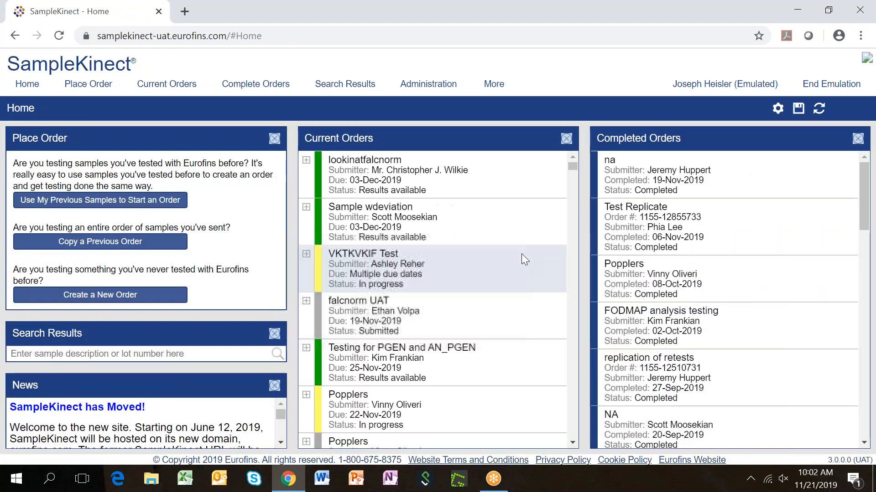